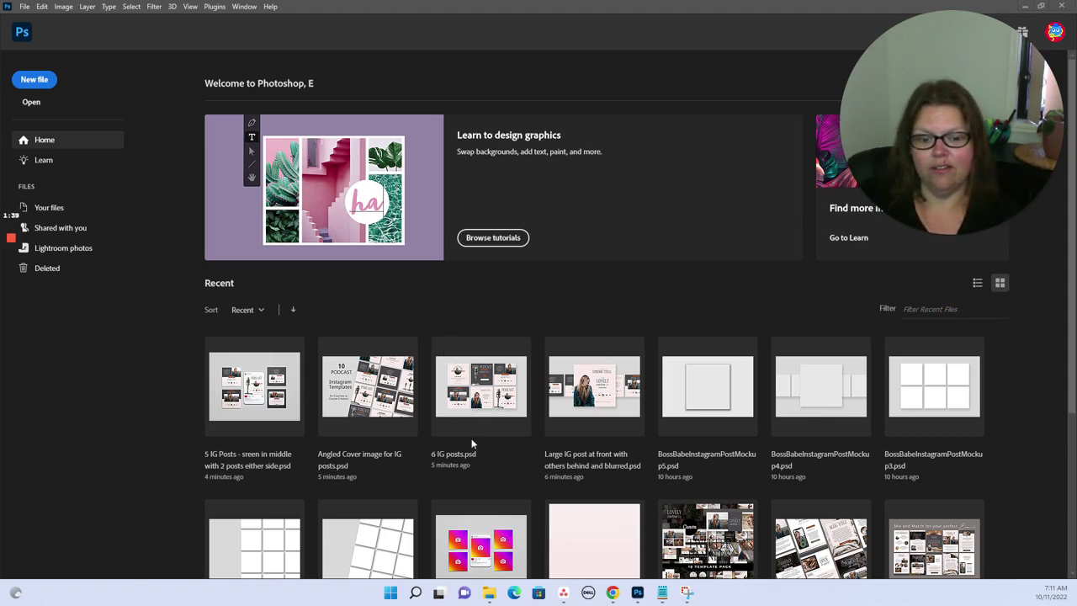
# - Review the Product Mockups subfolders: 5x7 templates, design images and the empty completed folder
pyautogui.click(489, 594)
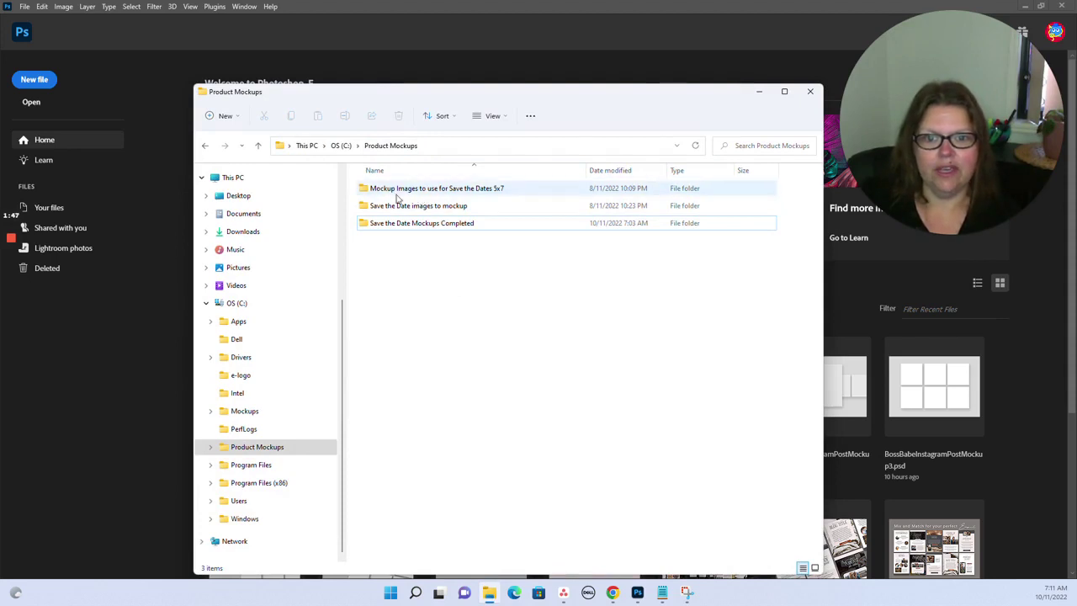
pyautogui.doubleClick(425, 188)
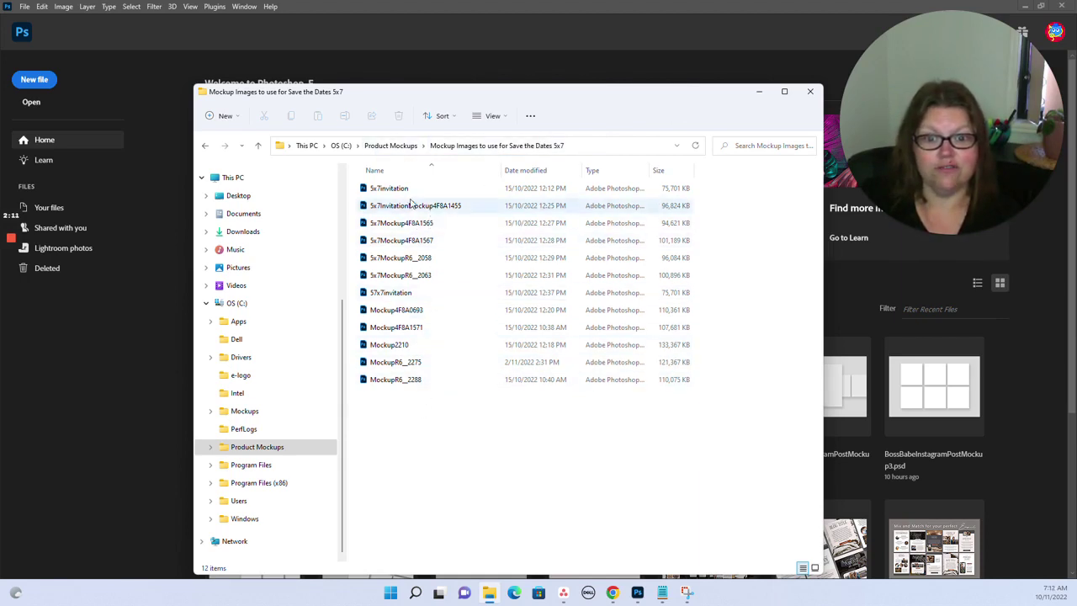
pyautogui.click(407, 149)
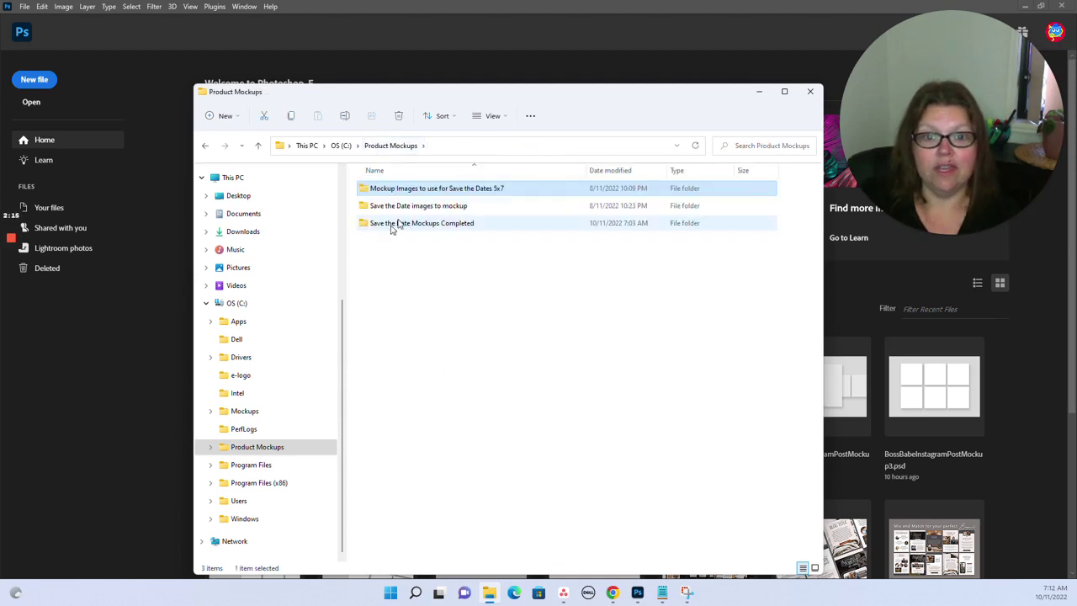
pyautogui.doubleClick(445, 207)
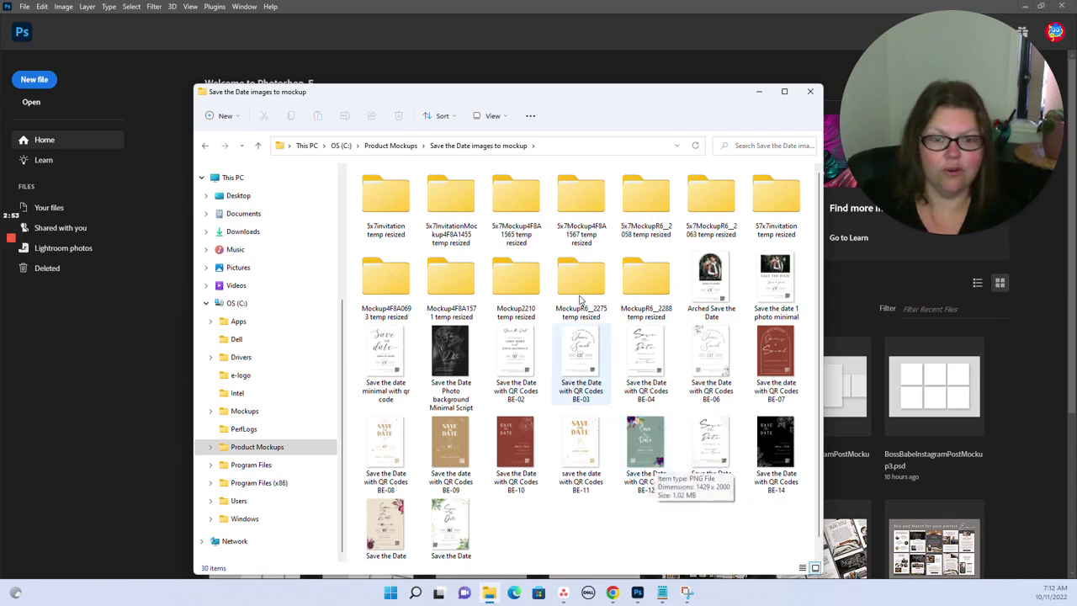
pyautogui.click(407, 147)
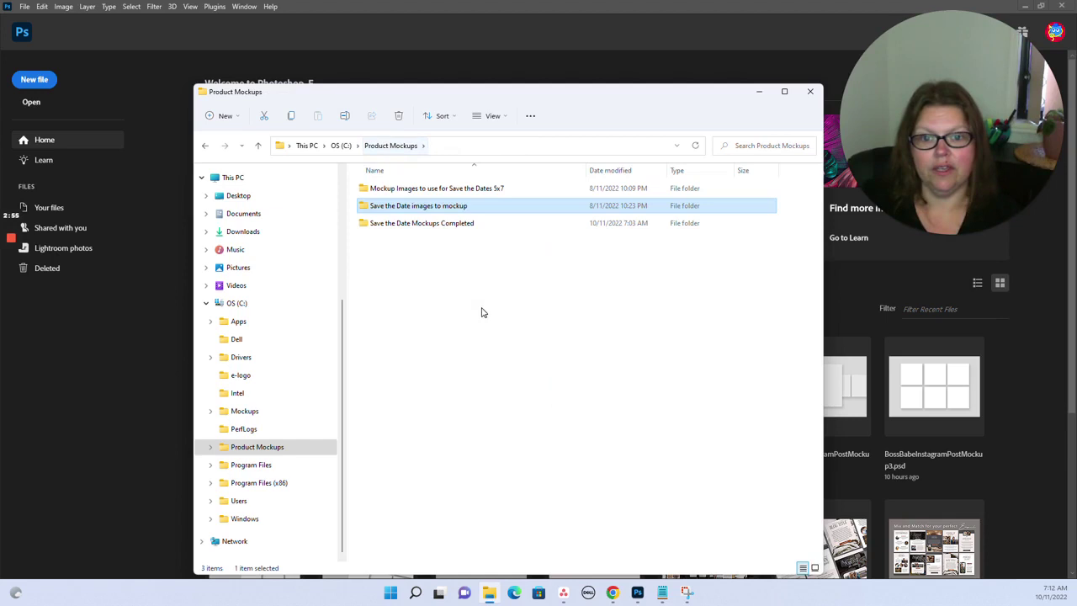
pyautogui.click(423, 226)
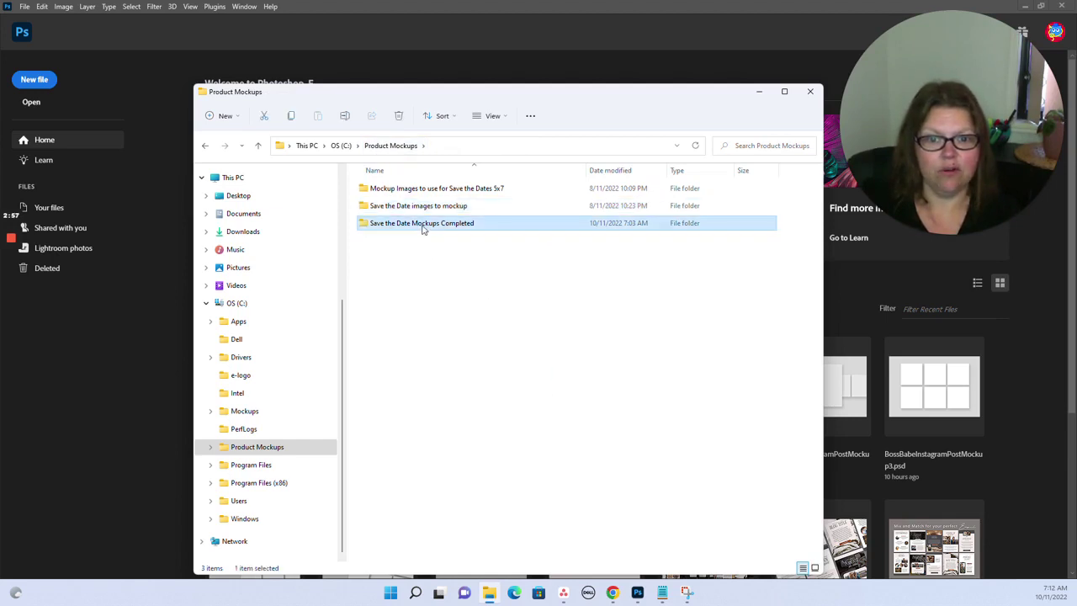
pyautogui.doubleClick(423, 225)
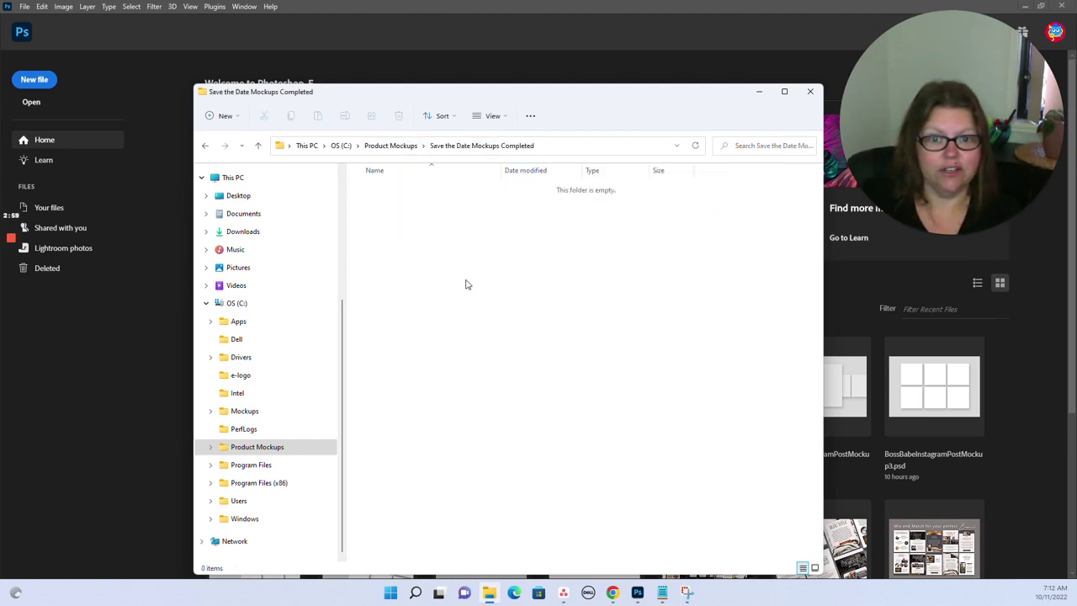
pyautogui.click(389, 146)
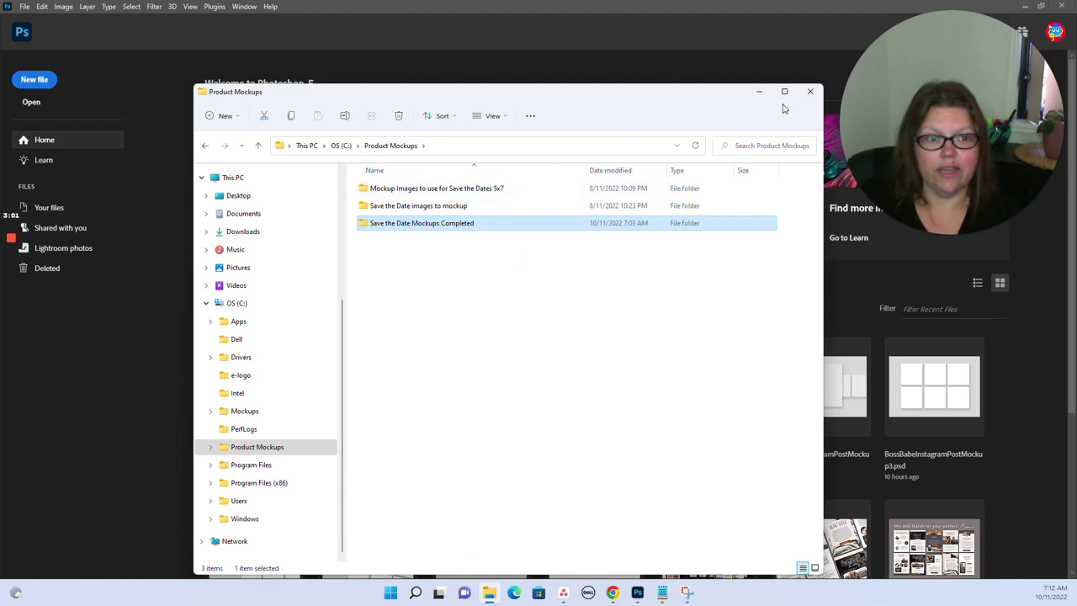
# - Open the Bulk Mockup panel from Window > Extensions (legacy) in Photoshop
pyautogui.click(758, 92)
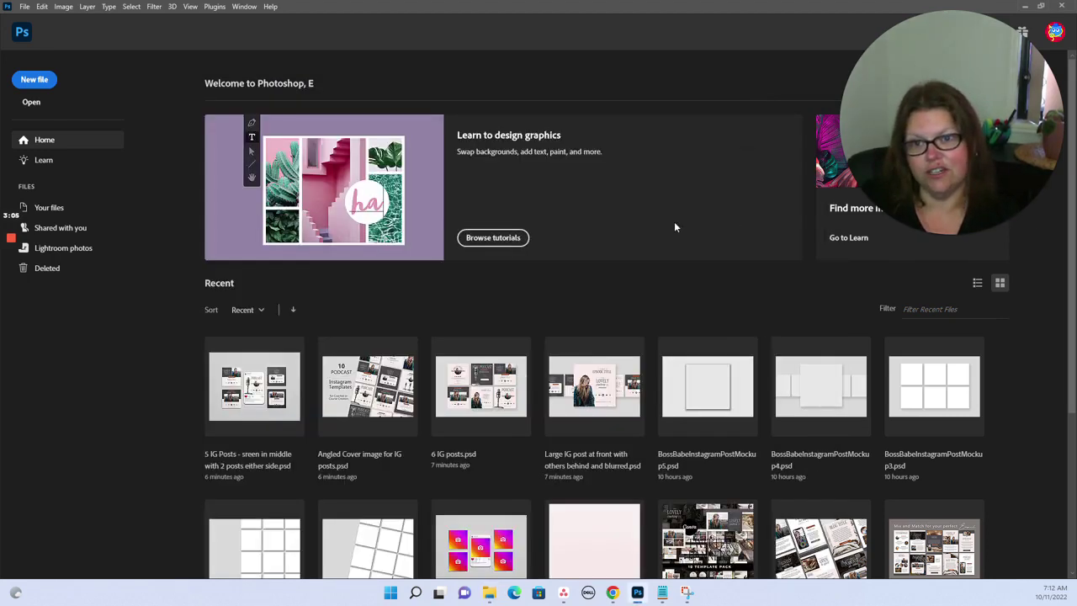
pyautogui.click(243, 7)
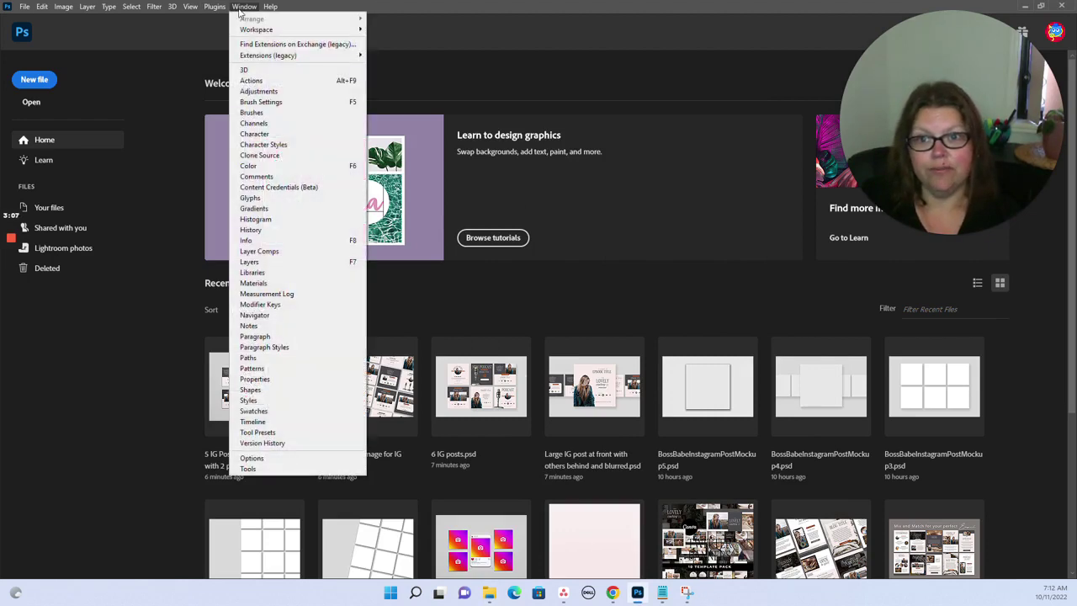
pyautogui.moveTo(358, 55)
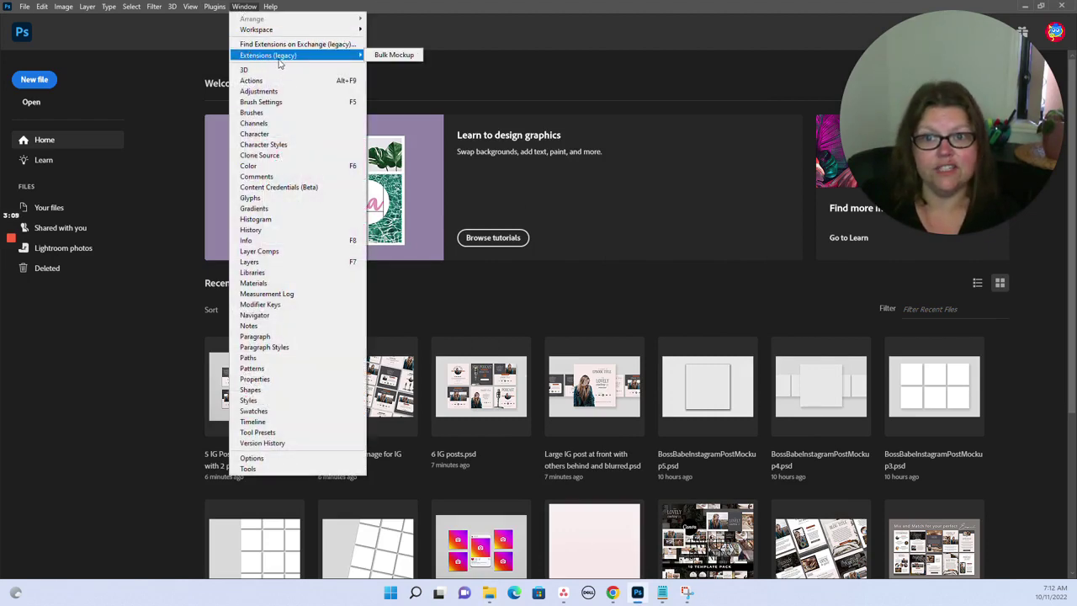
pyautogui.click(392, 55)
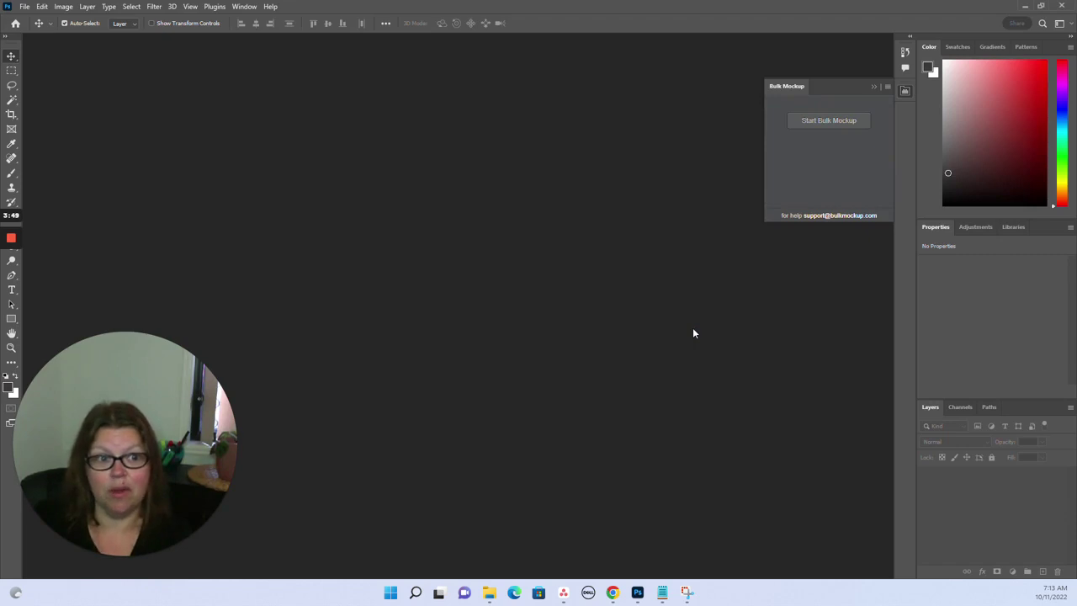
# - Start a bulk mockup job using C:\Product Mockups\Mockup Images to use for Save the Dates 5x7 as templates
pyautogui.click(828, 121)
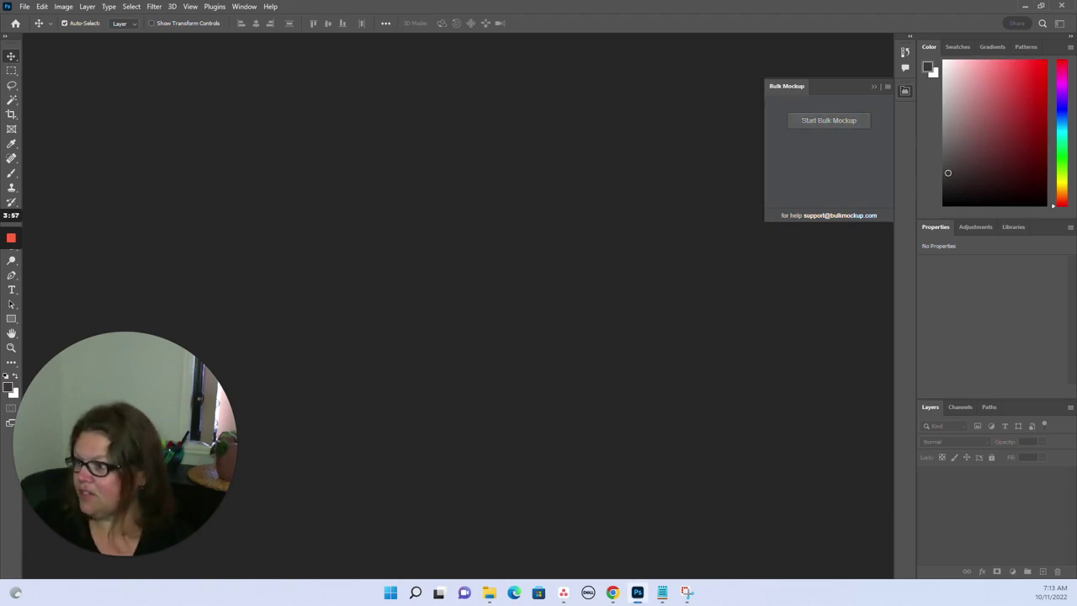
pyautogui.moveTo(403, 103); pyautogui.dragTo(428, 154)
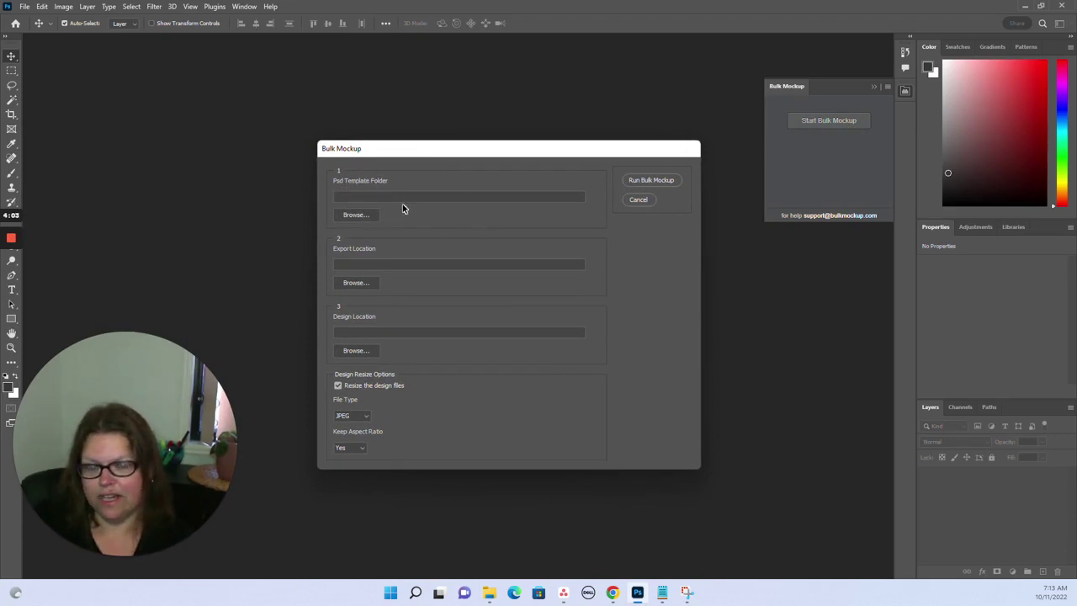
pyautogui.click(357, 216)
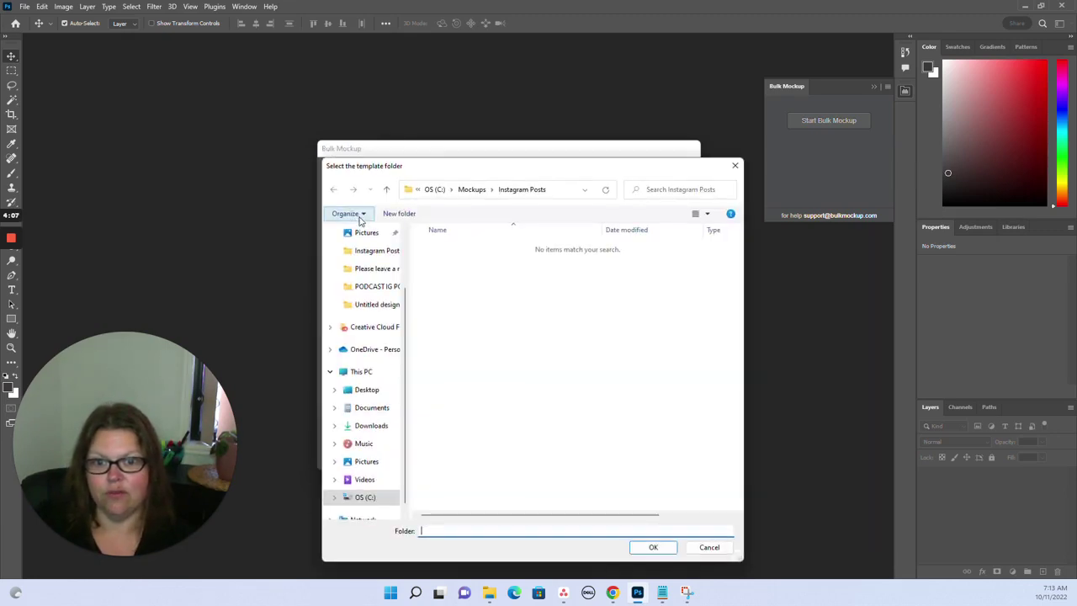
pyautogui.click(434, 189)
pyautogui.doubleClick(459, 369)
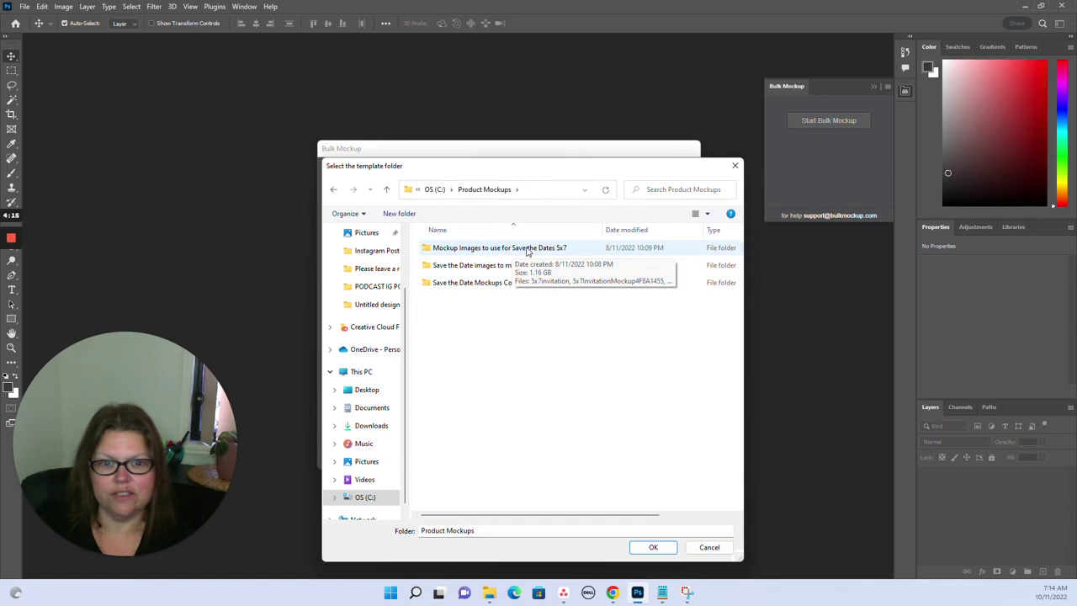
pyautogui.doubleClick(526, 249)
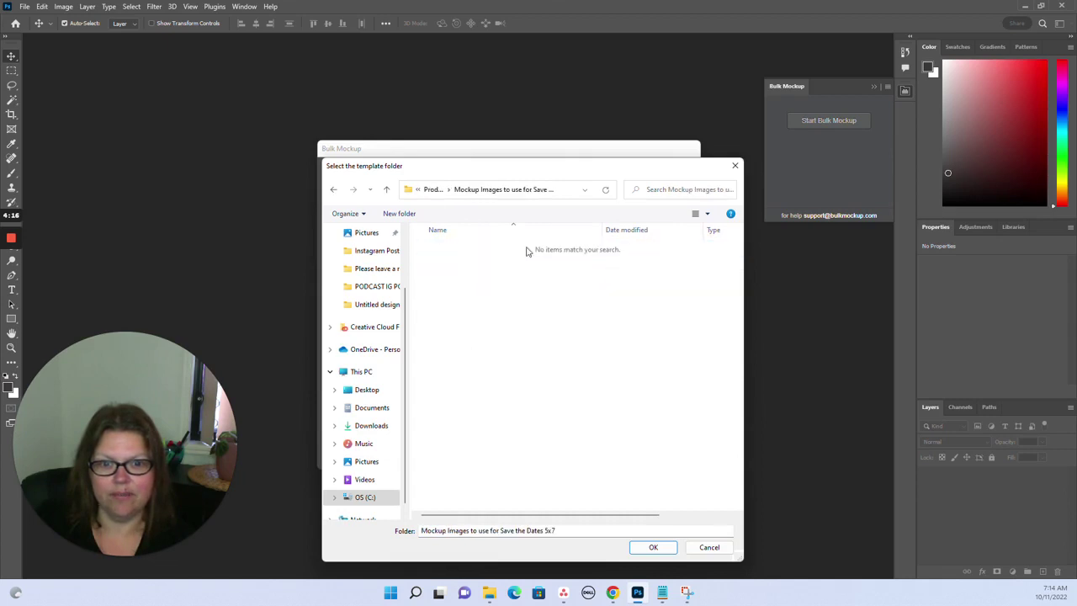
pyautogui.click(429, 192)
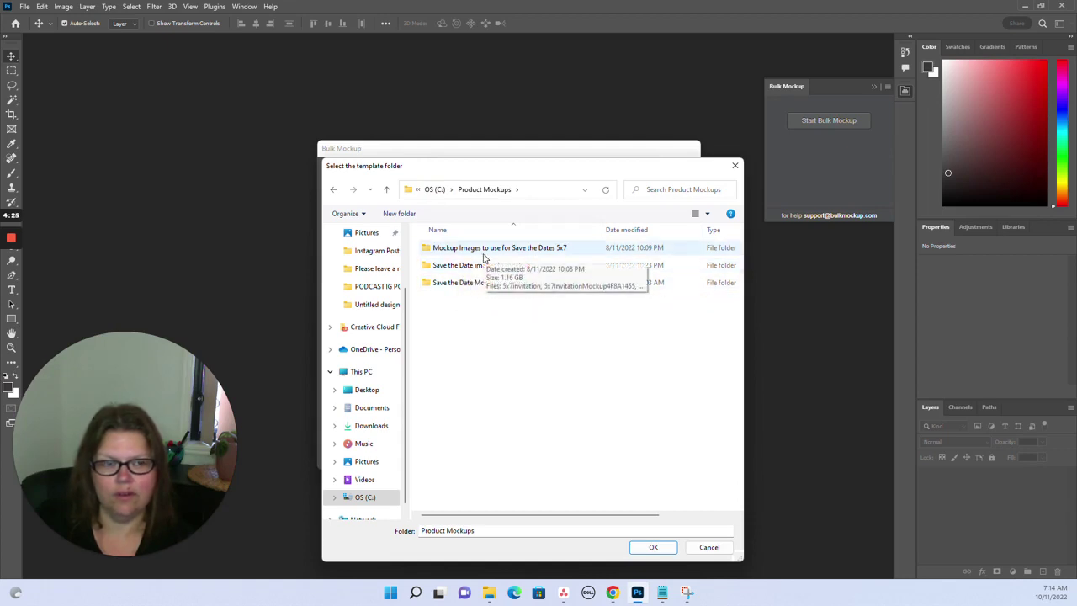
pyautogui.click(483, 253)
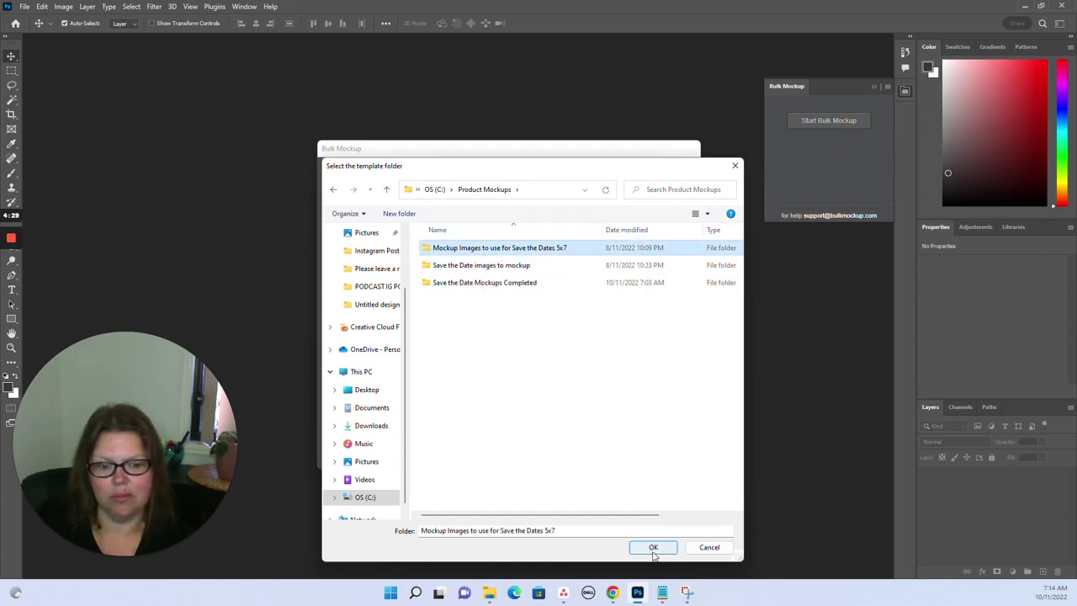
pyautogui.click(652, 547)
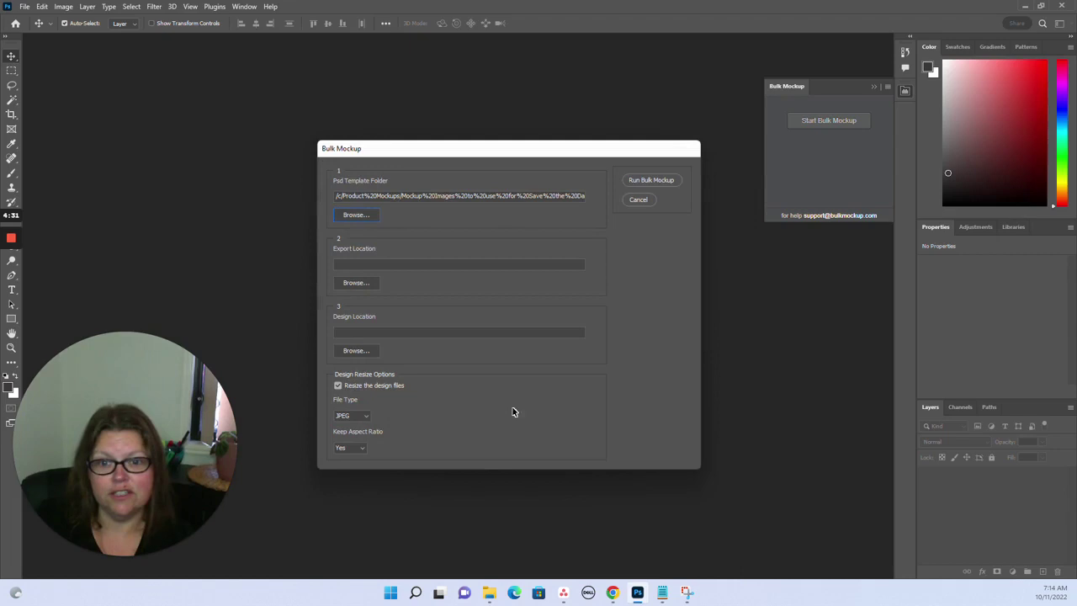
# - Set the export folder to Save the Date Mockups Completed
pyautogui.click(353, 284)
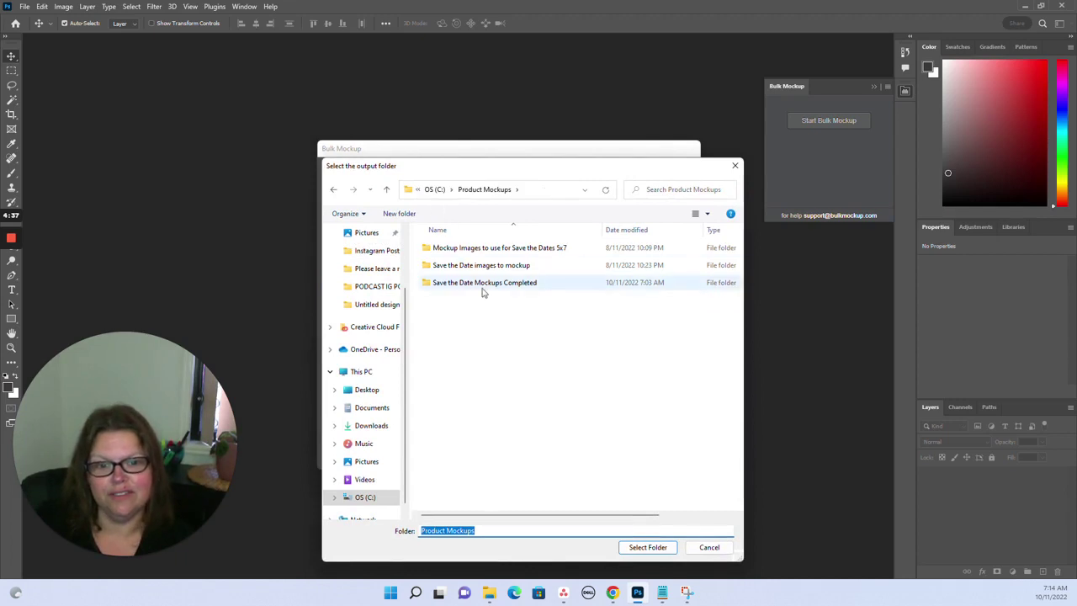
pyautogui.click(484, 282)
pyautogui.click(648, 547)
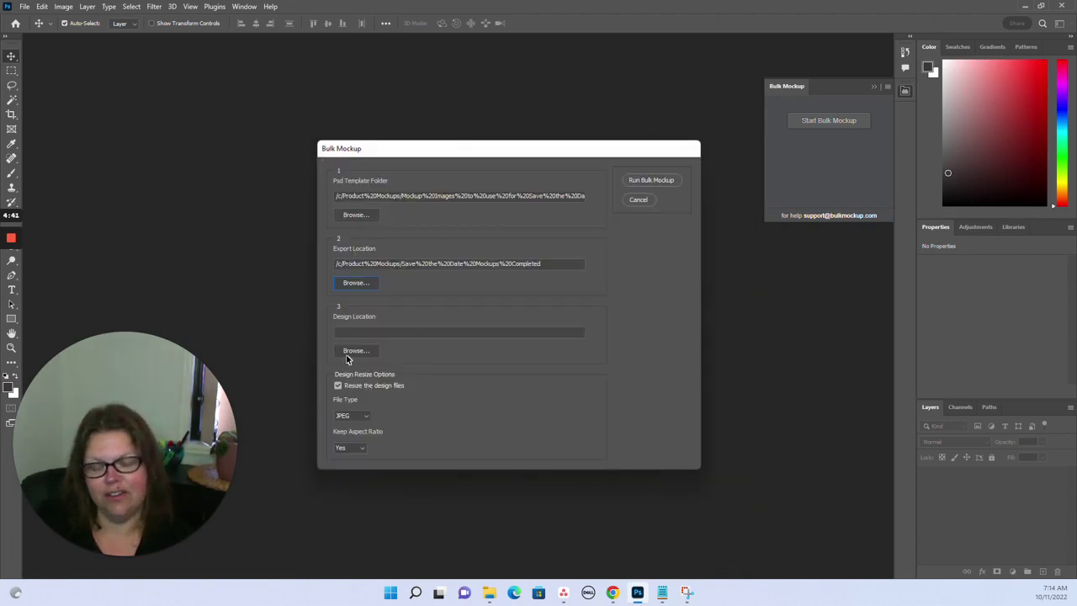
# - Set the design location to Save the Date images to mockup, keeping JPEG output
pyautogui.click(348, 356)
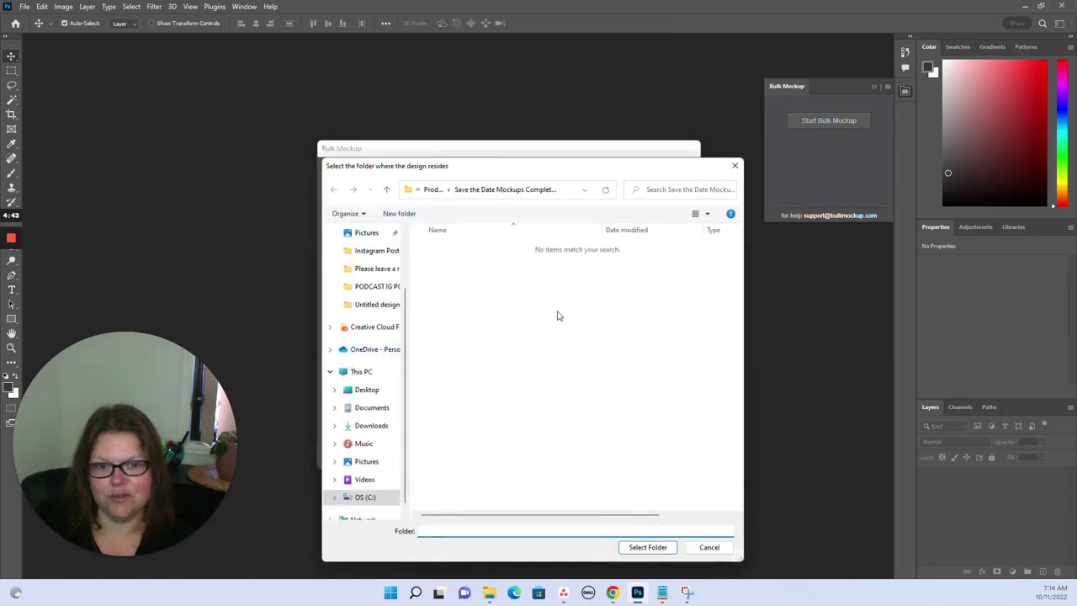
pyautogui.click(434, 189)
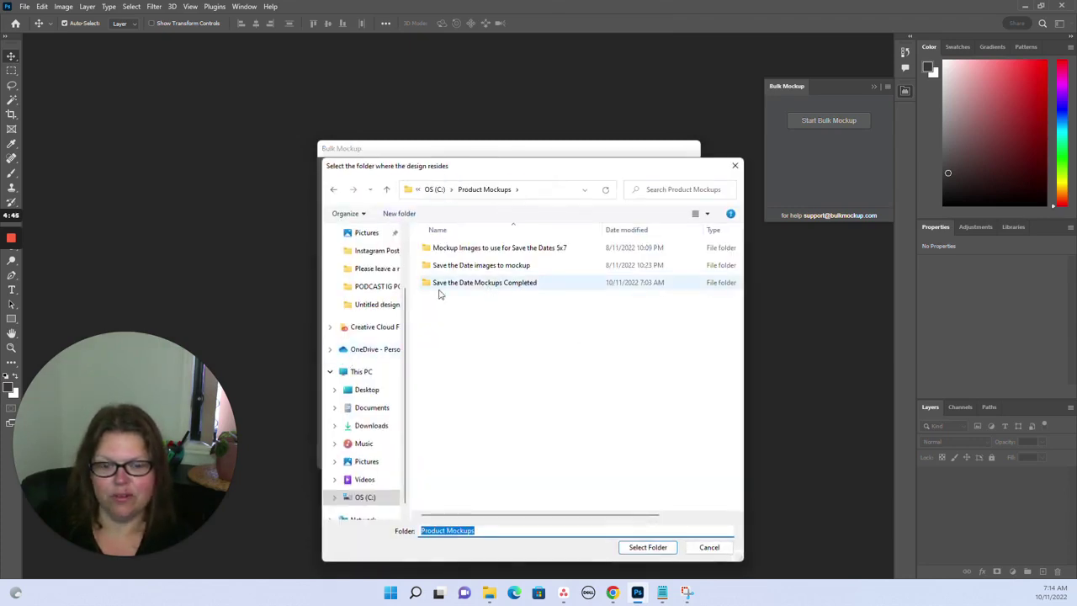
pyautogui.click(521, 266)
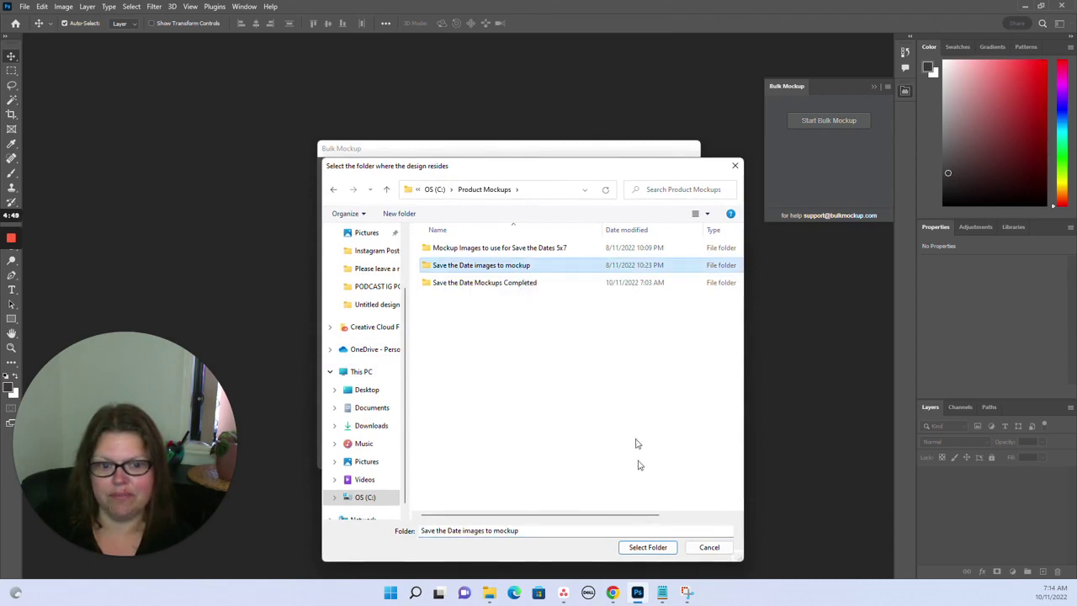
pyautogui.click(641, 549)
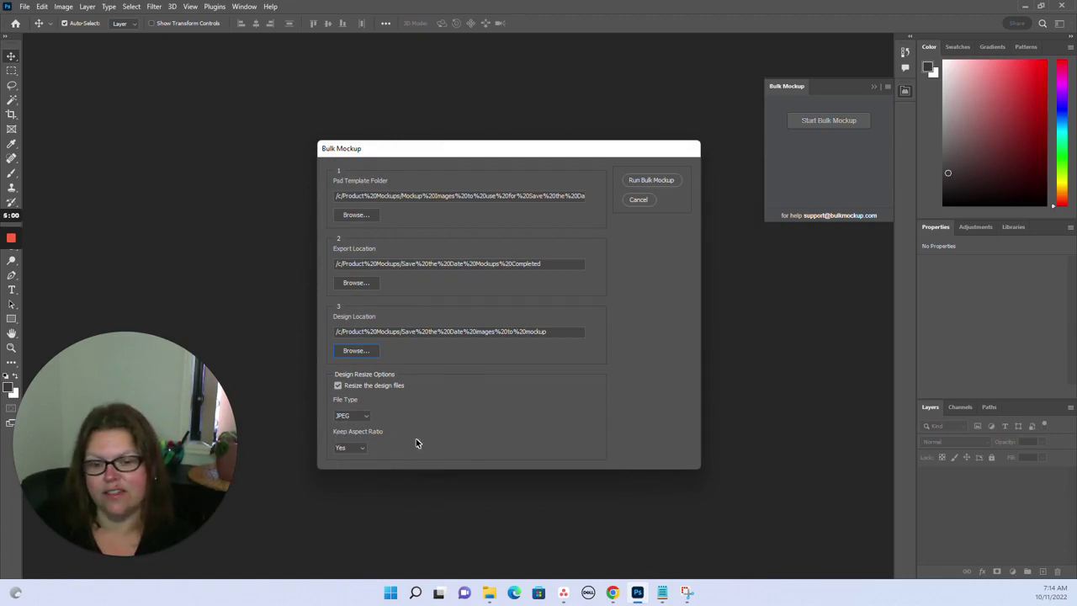
pyautogui.click(367, 416)
pyautogui.click(397, 412)
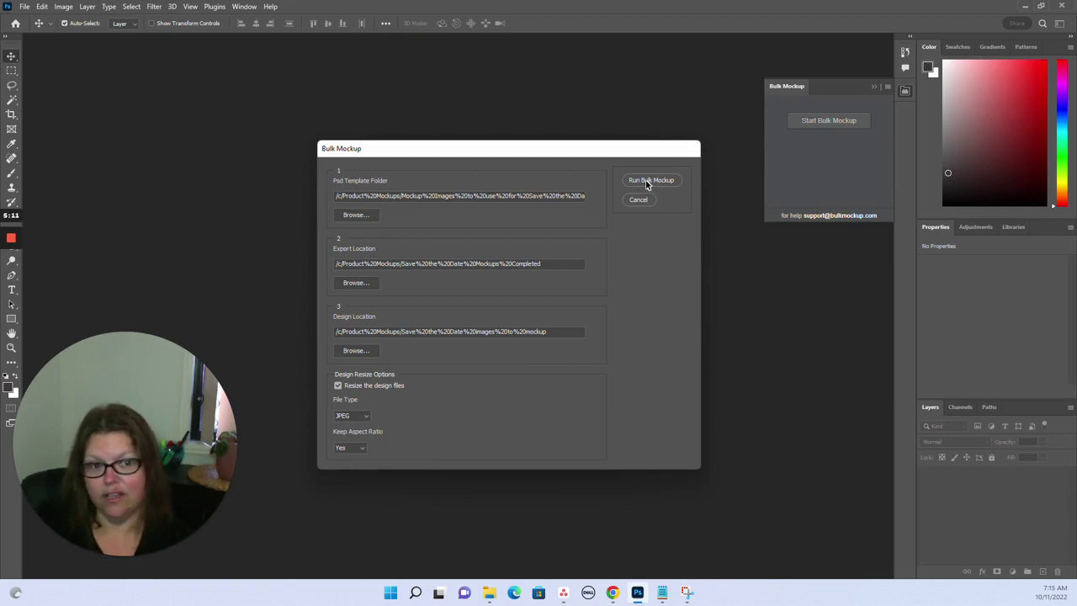
# - Run the bulk mockup job and view the 12 mockups in Save the Date with QR Codes BE-10
pyautogui.click(649, 180)
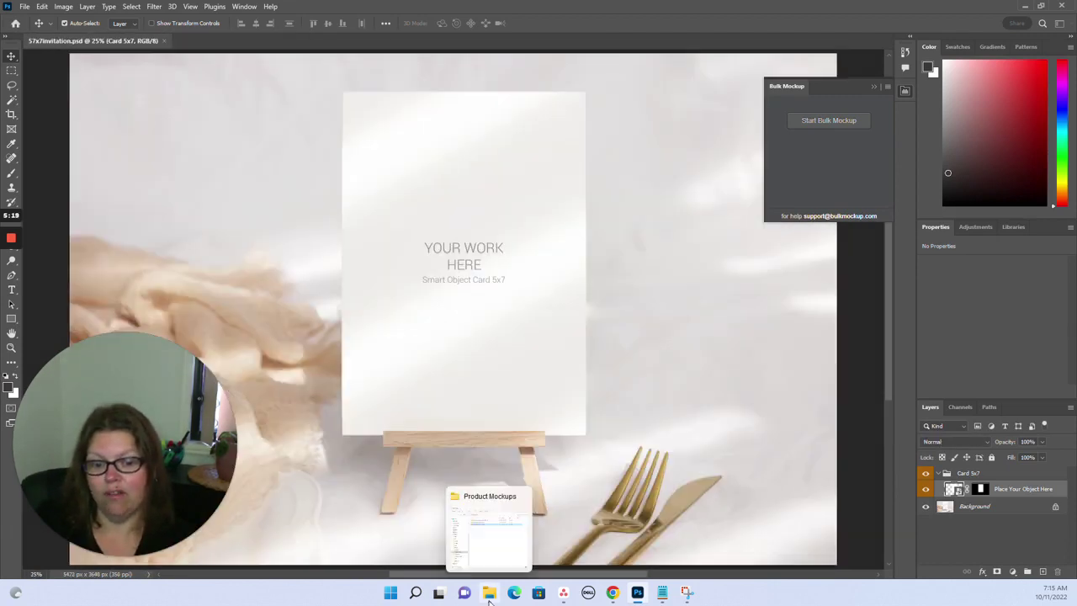
pyautogui.click(488, 593)
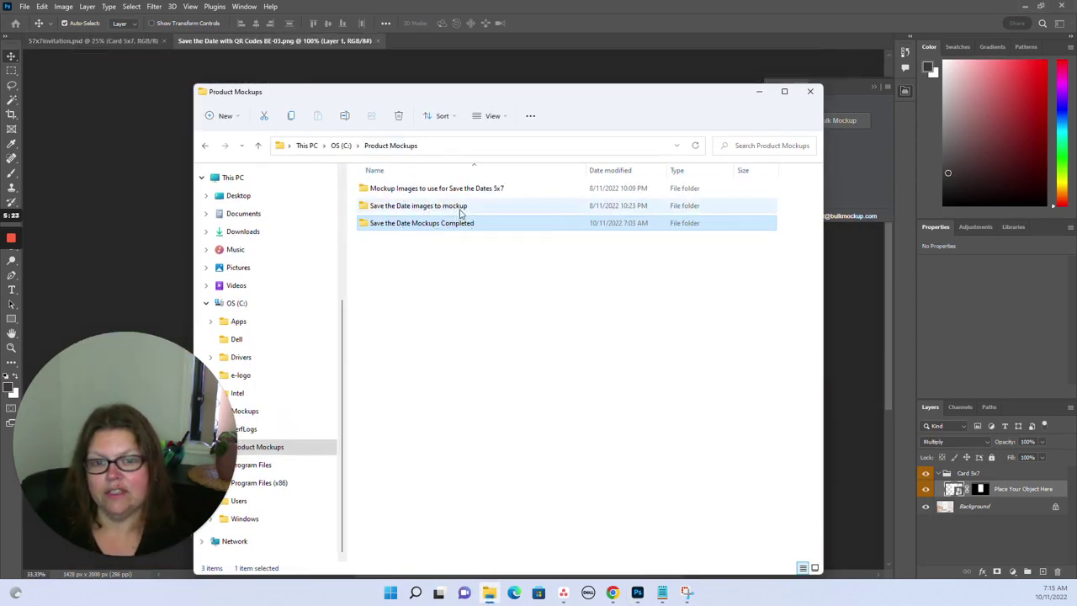
pyautogui.doubleClick(449, 223)
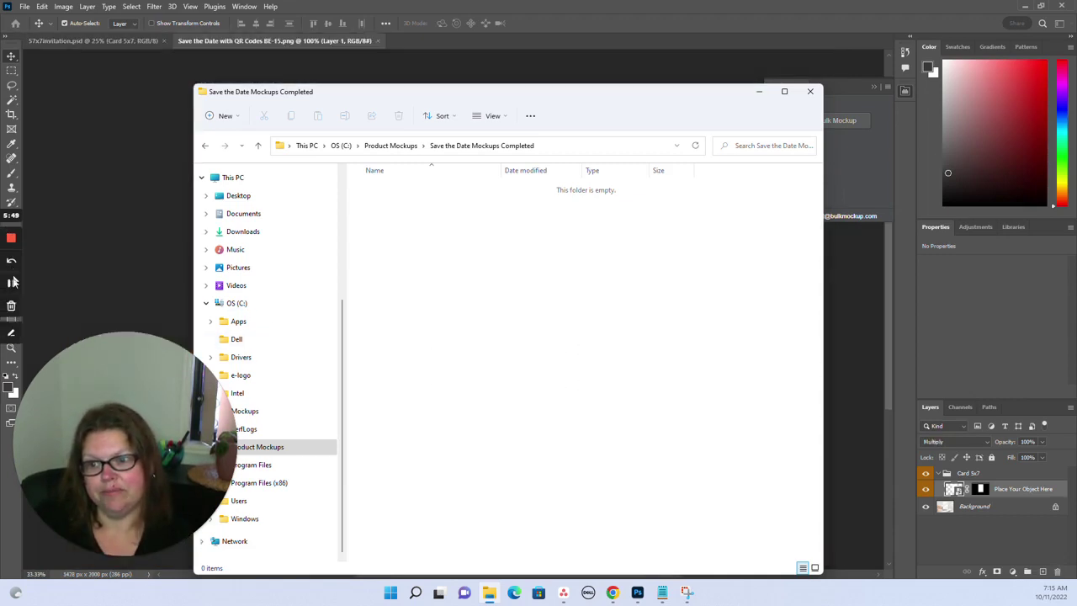
pyautogui.click(12, 286)
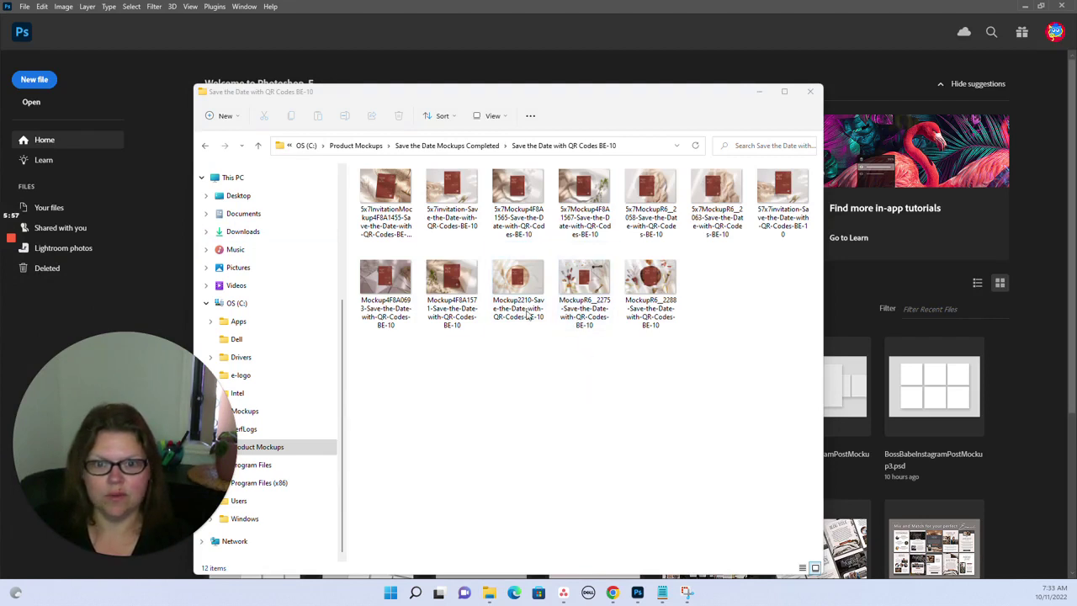
pyautogui.click(386, 212)
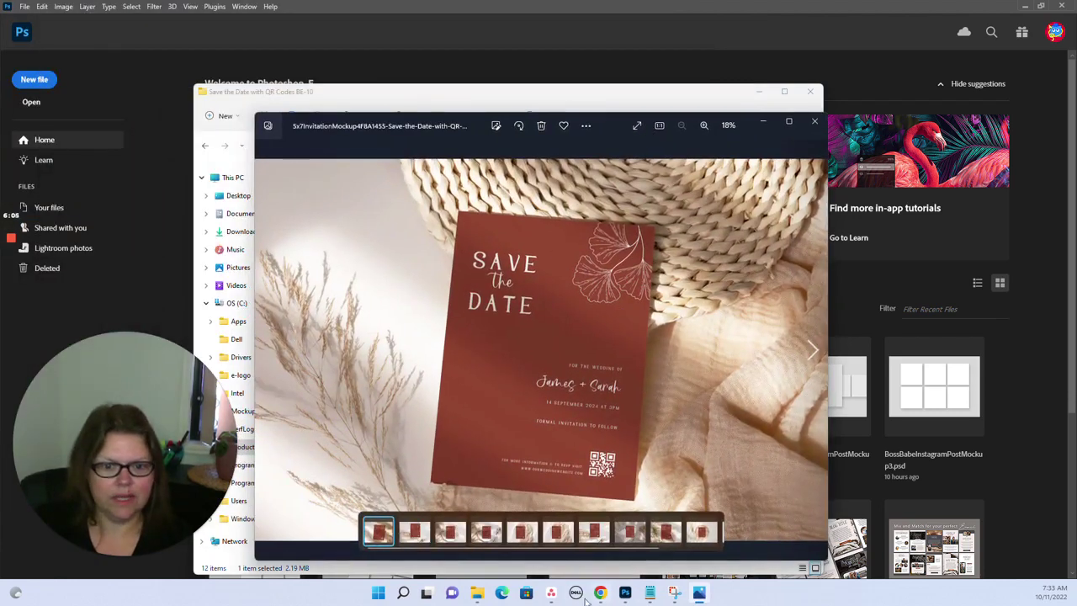
pyautogui.click(810, 350)
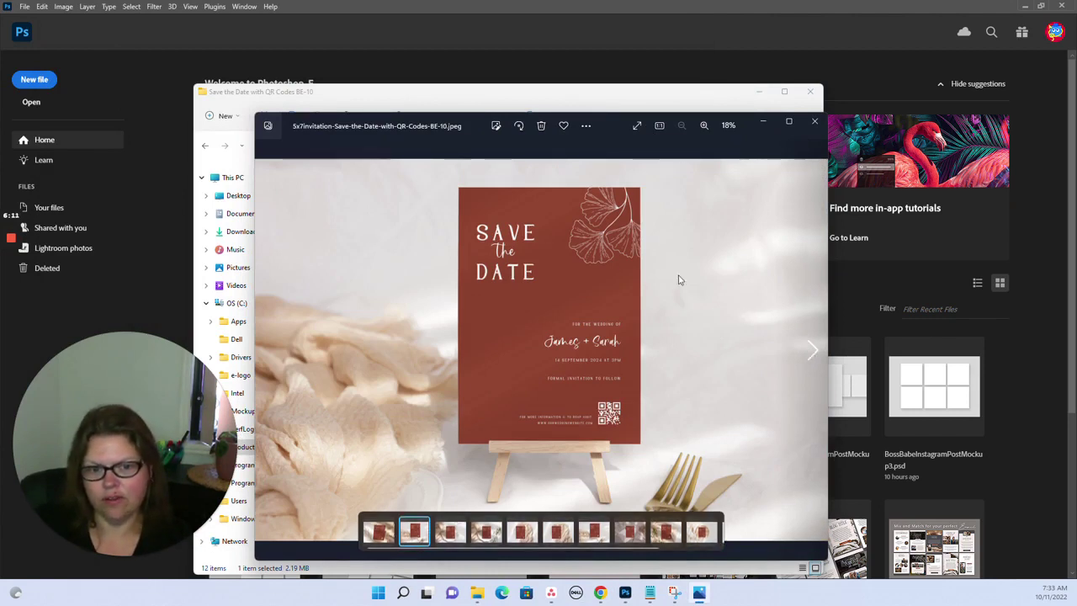
pyautogui.click(812, 348)
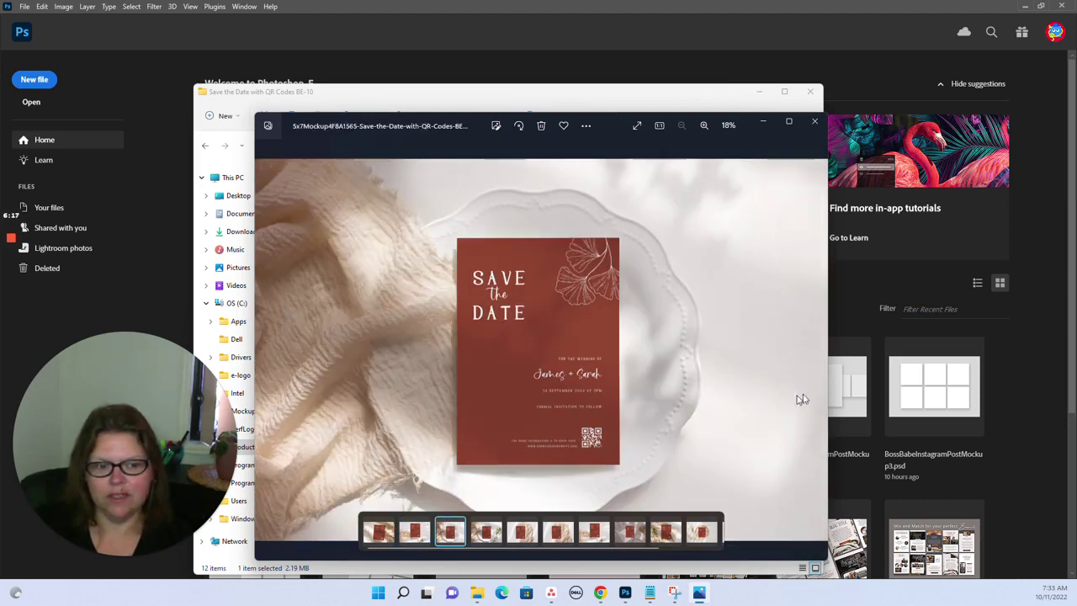
pyautogui.click(813, 351)
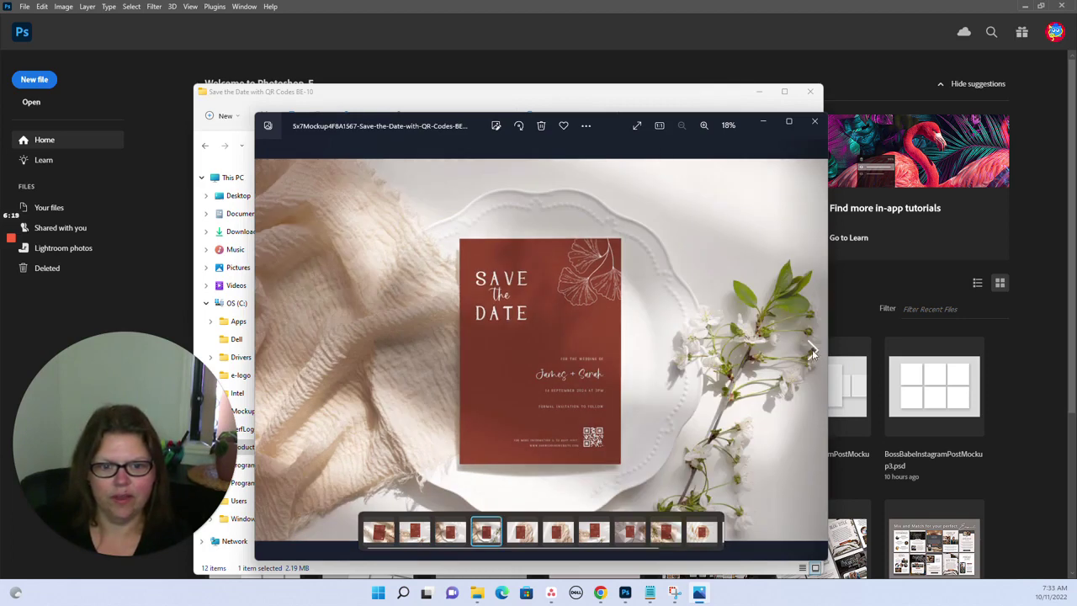
pyautogui.click(812, 349)
pyautogui.click(812, 352)
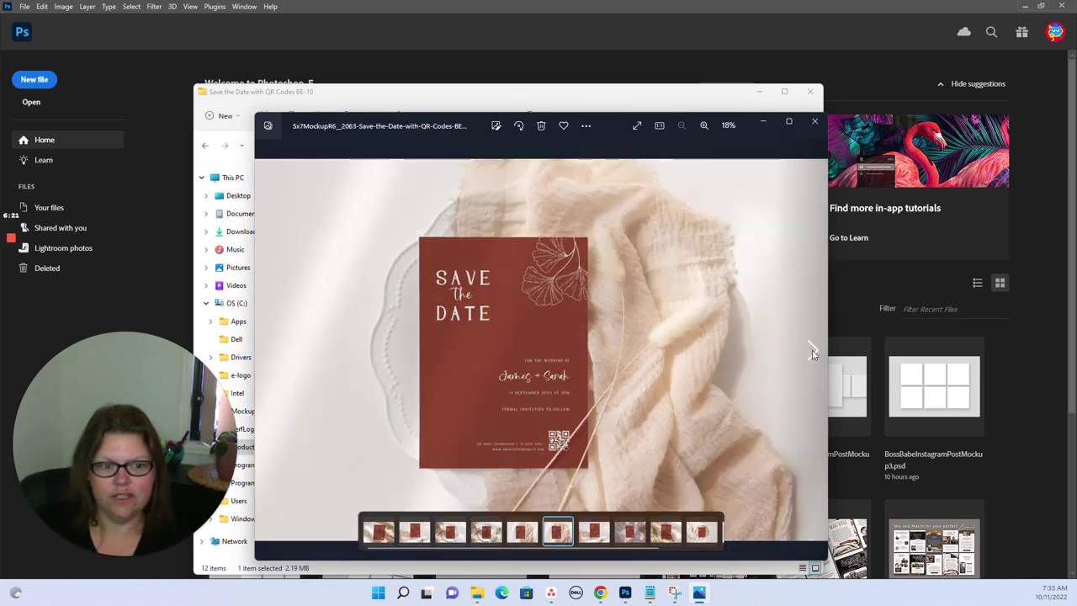
pyautogui.click(813, 352)
pyautogui.click(812, 349)
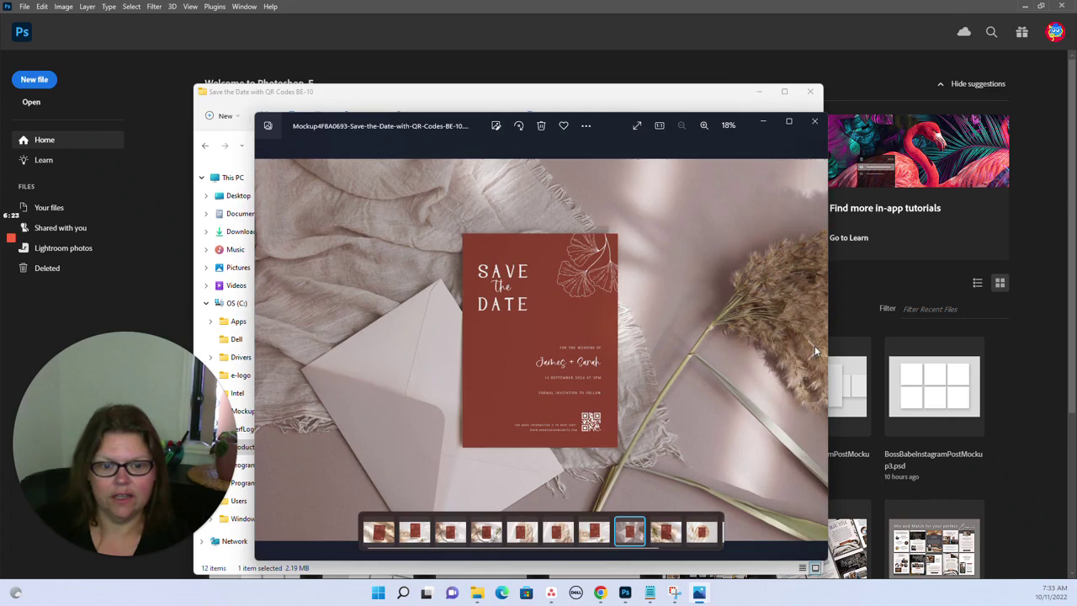
pyautogui.click(812, 352)
pyautogui.click(810, 352)
pyautogui.click(810, 354)
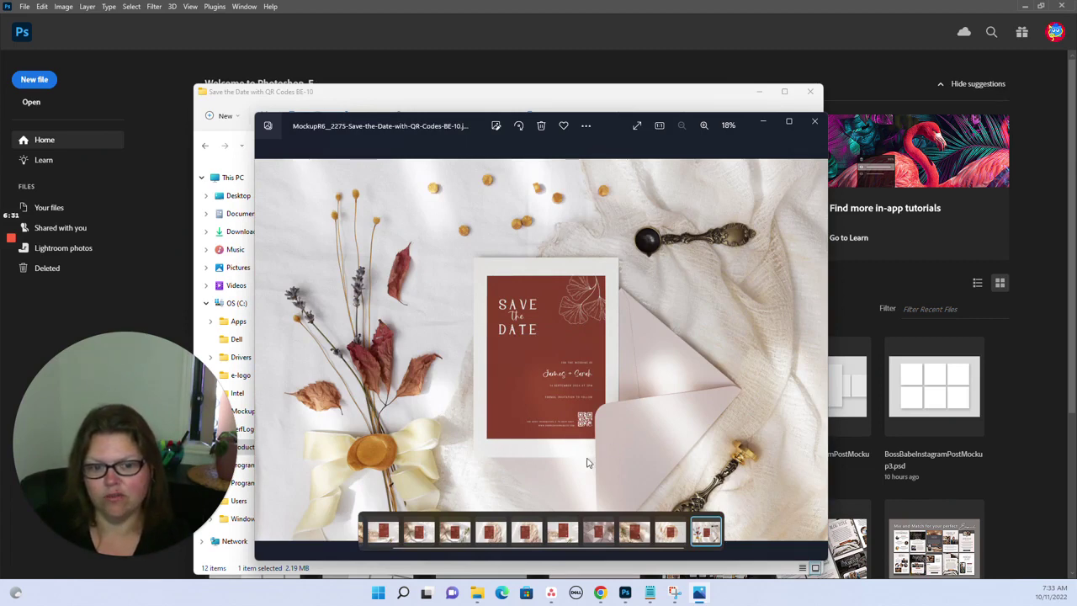
pyautogui.click(816, 353)
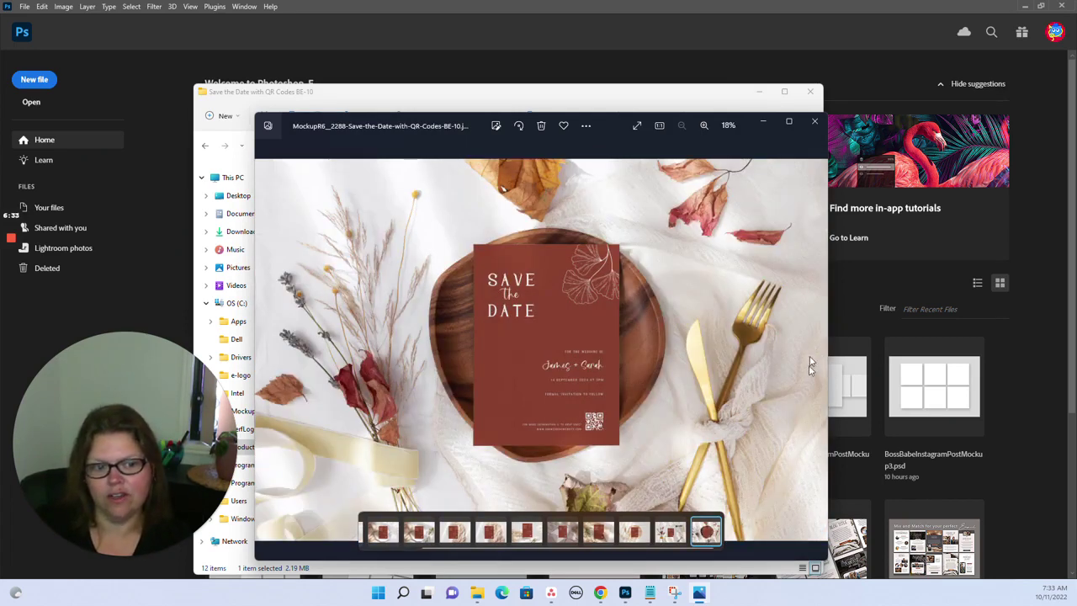
pyautogui.click(270, 359)
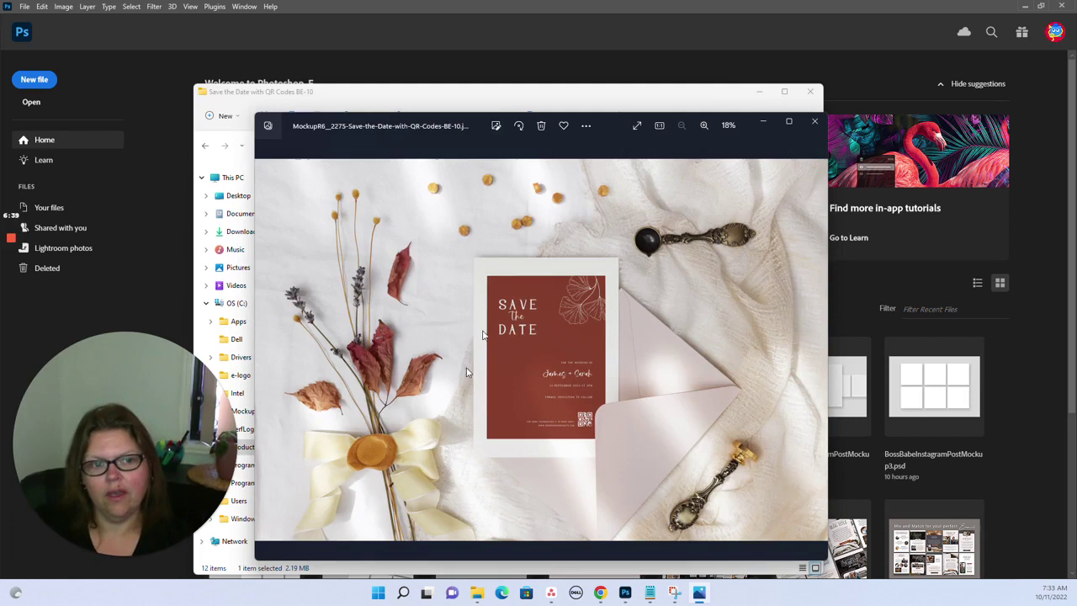
pyautogui.click(815, 121)
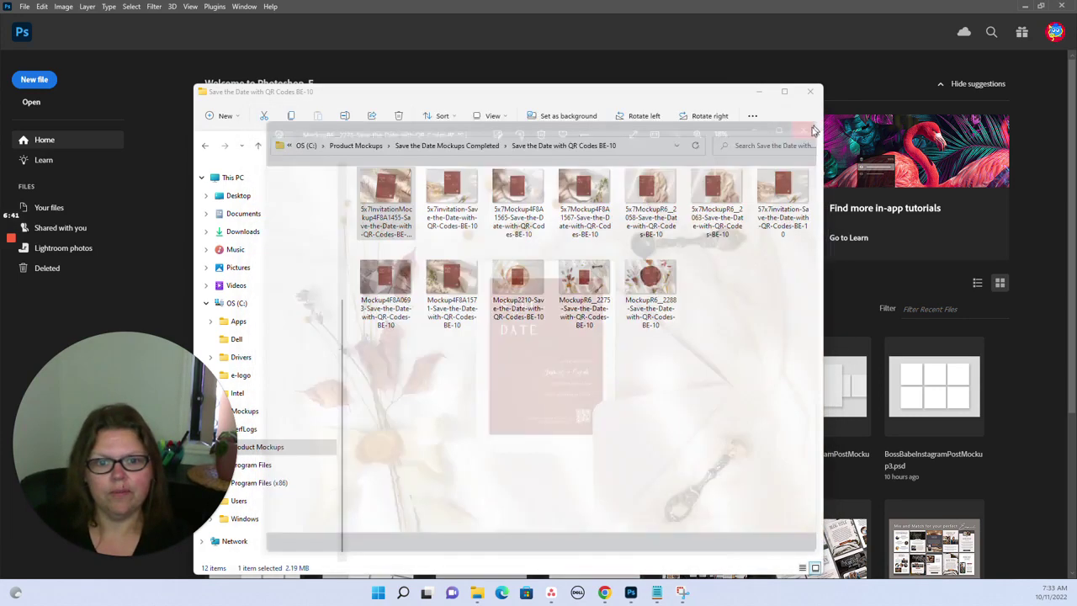
# - Check the BE-03 mockups, return to Save the Date Mockups Completed, and open Arched Save the Date
pyautogui.click(446, 146)
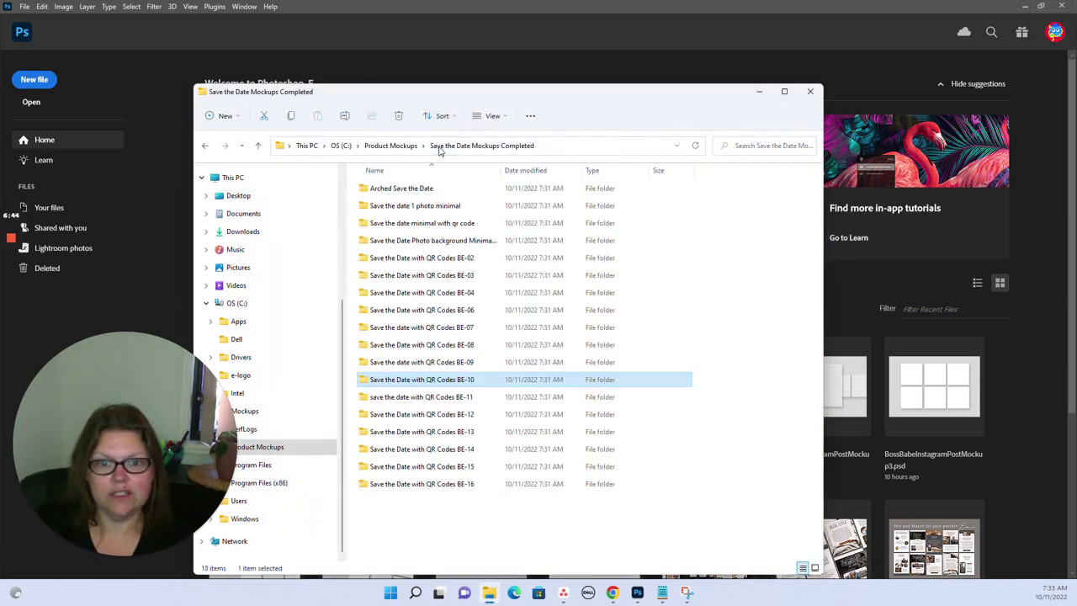
pyautogui.click(750, 394)
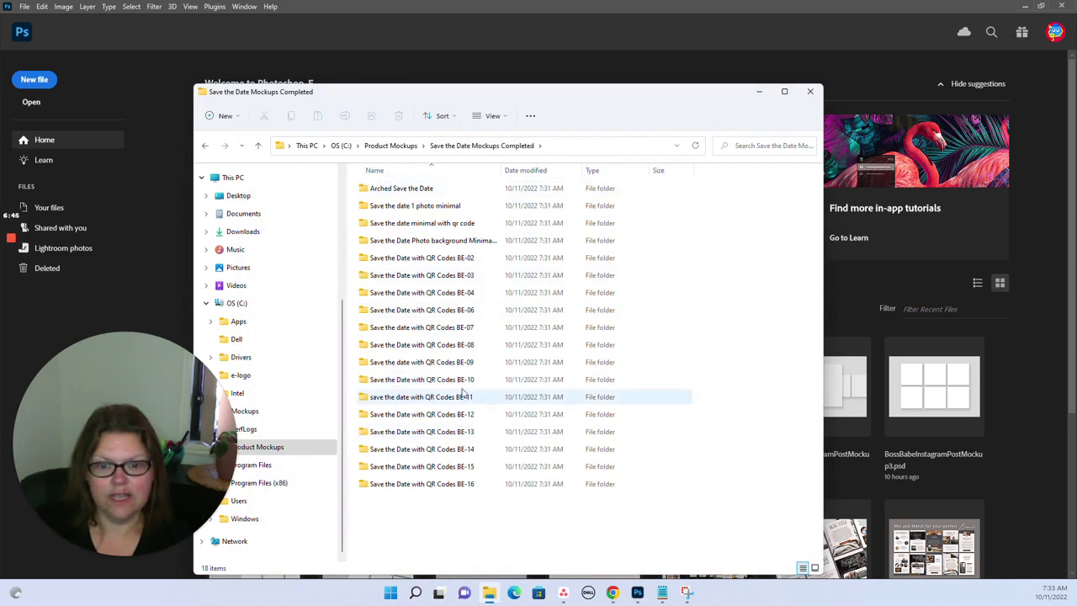
pyautogui.doubleClick(387, 280)
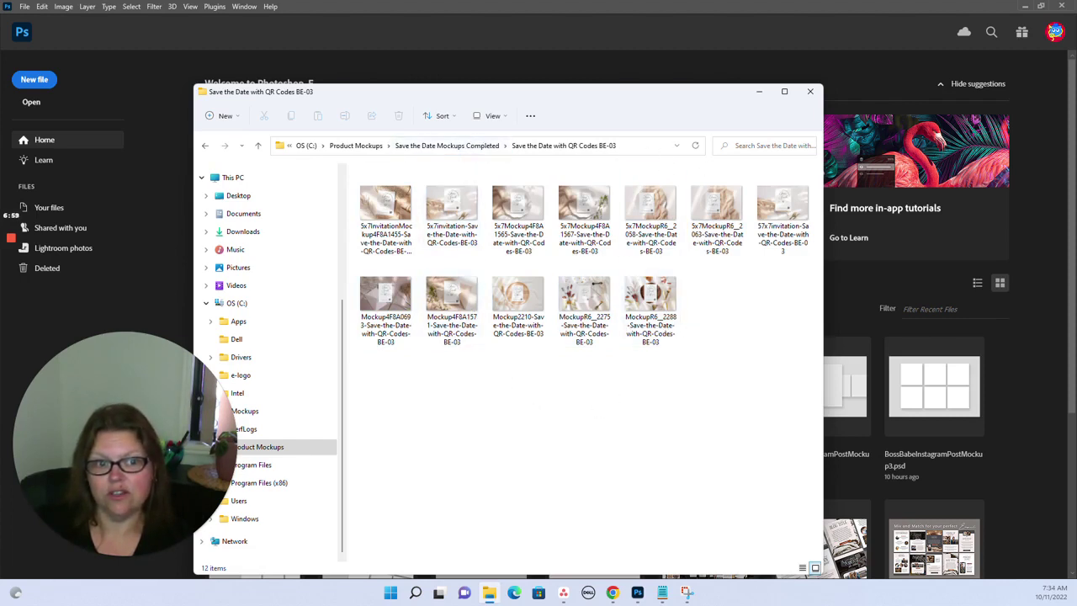
pyautogui.click(463, 148)
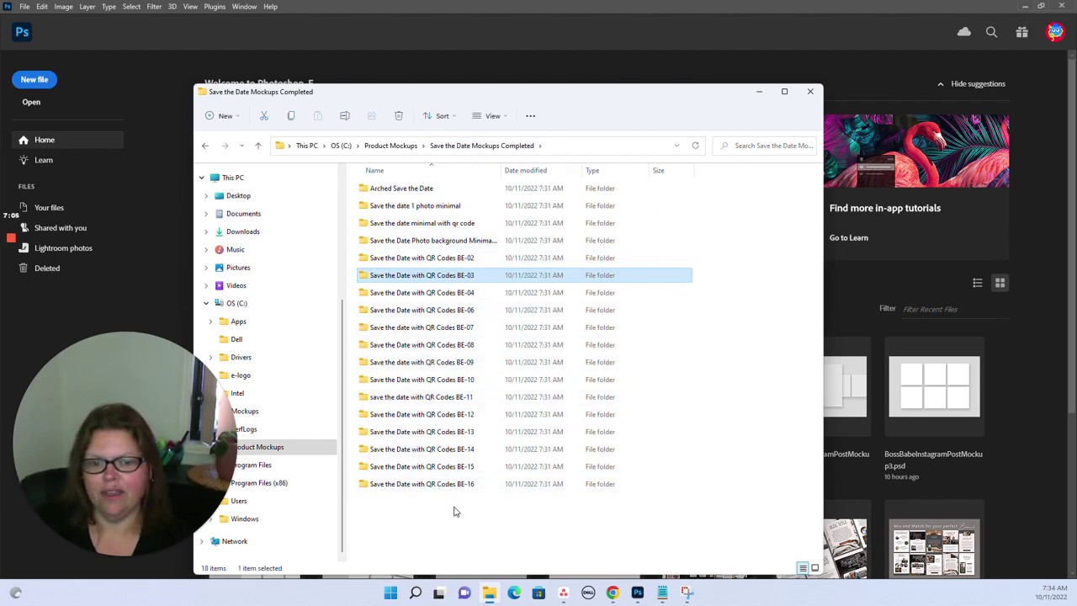
pyautogui.doubleClick(433, 190)
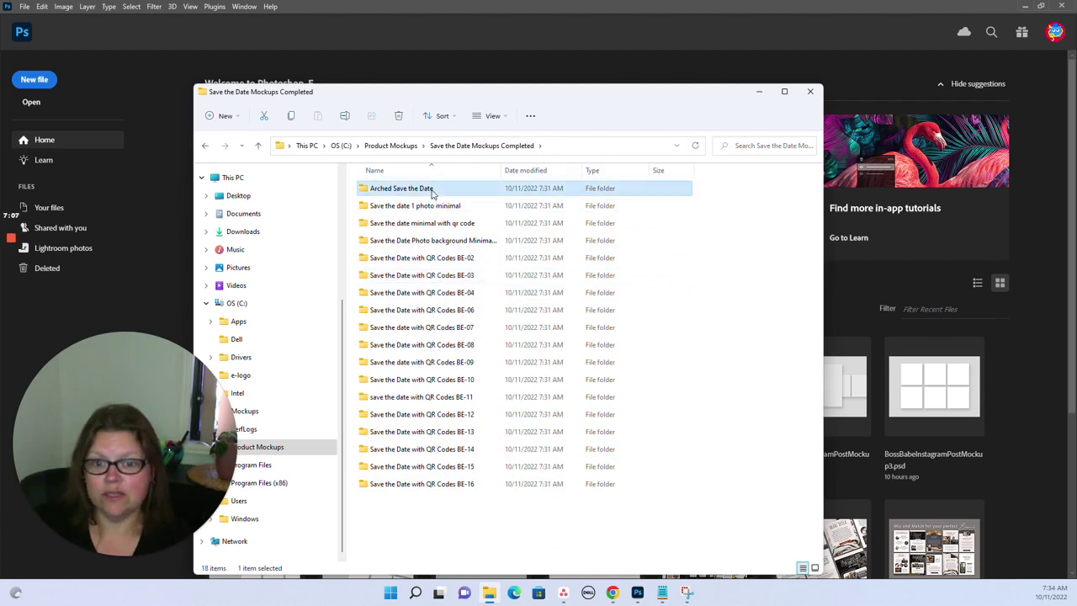